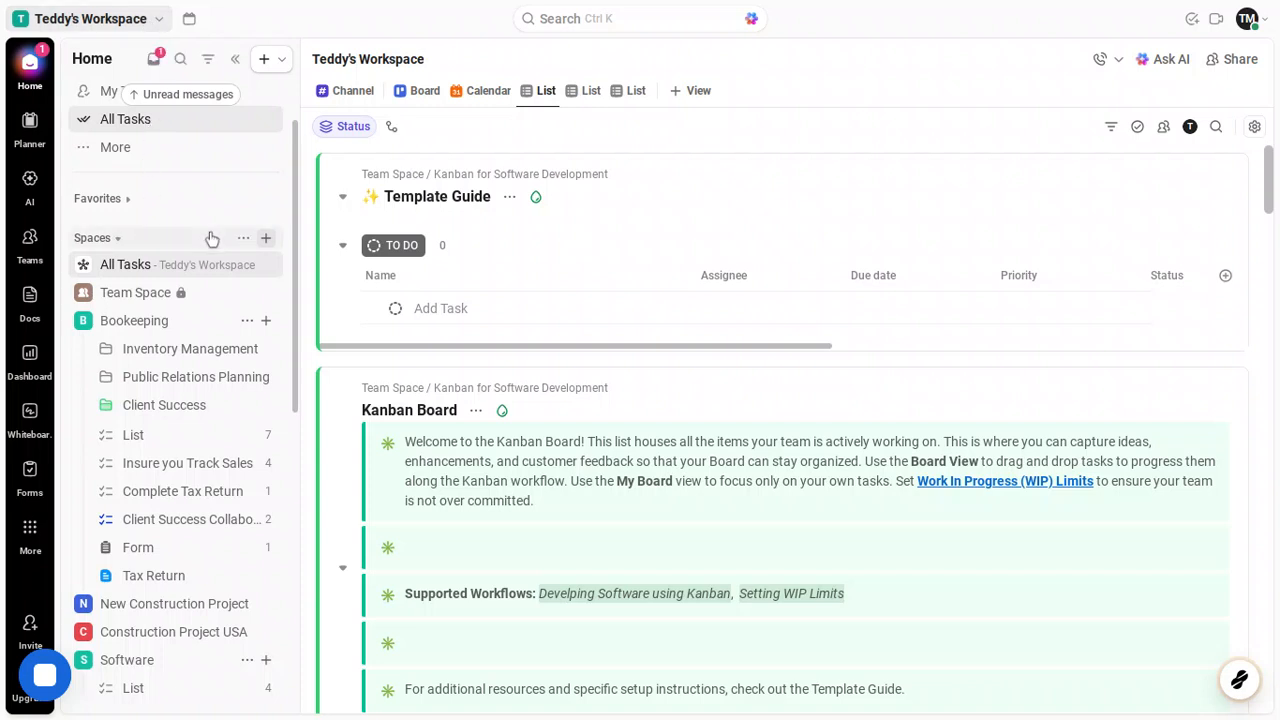
# Step: Create a new Space named "Learning ClickUp" with full edit permission and the Starter workflow defaults
pyautogui.scroll(-5, 212, 238)
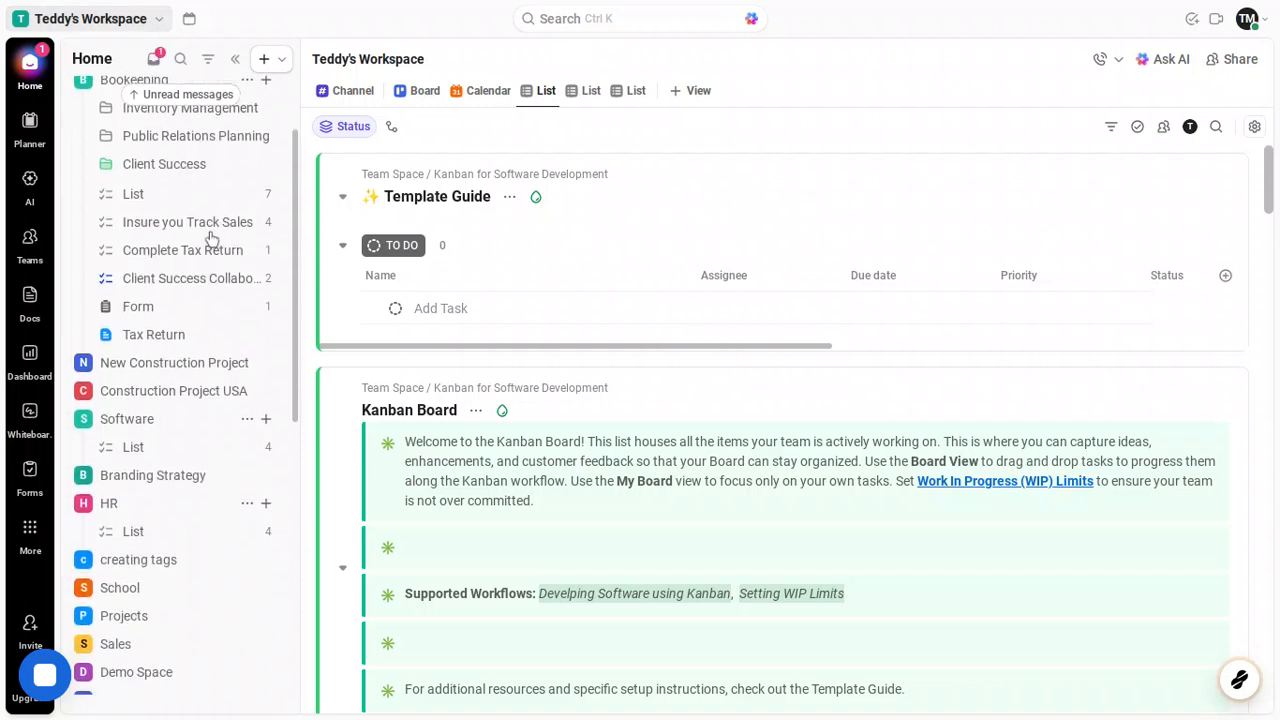
pyautogui.scroll(-5, 212, 238)
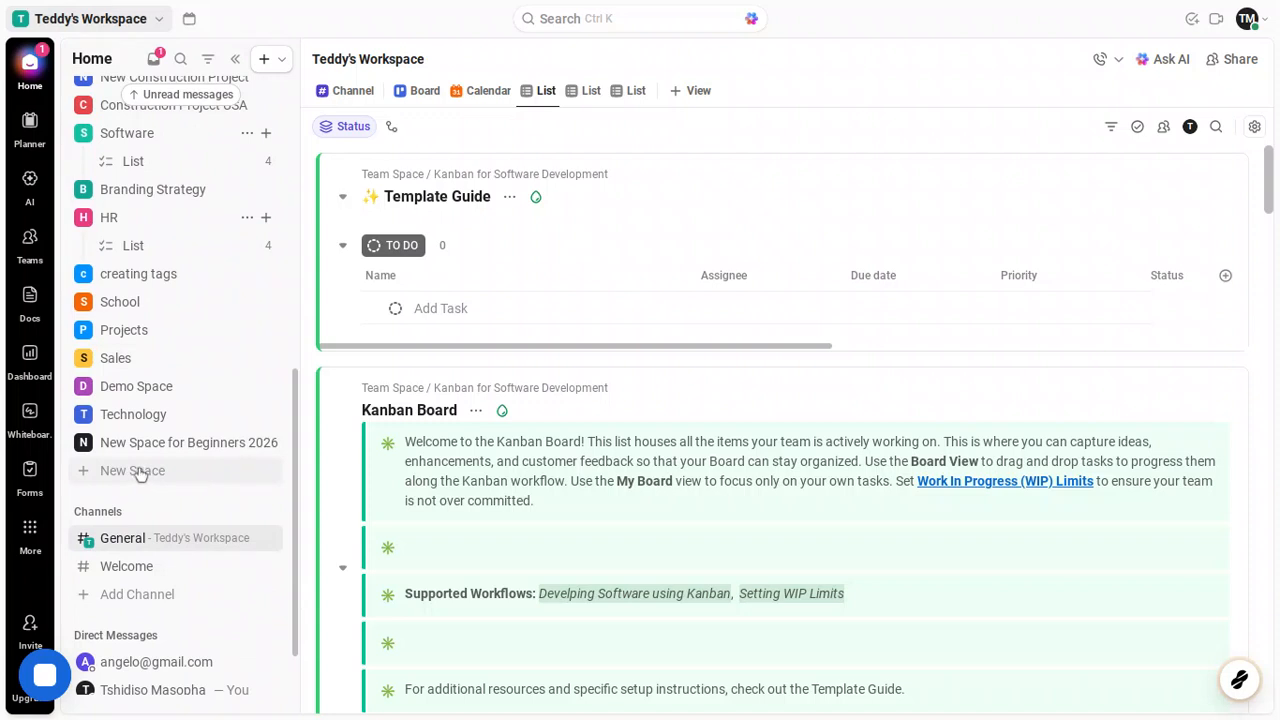
pyautogui.click(141, 474)
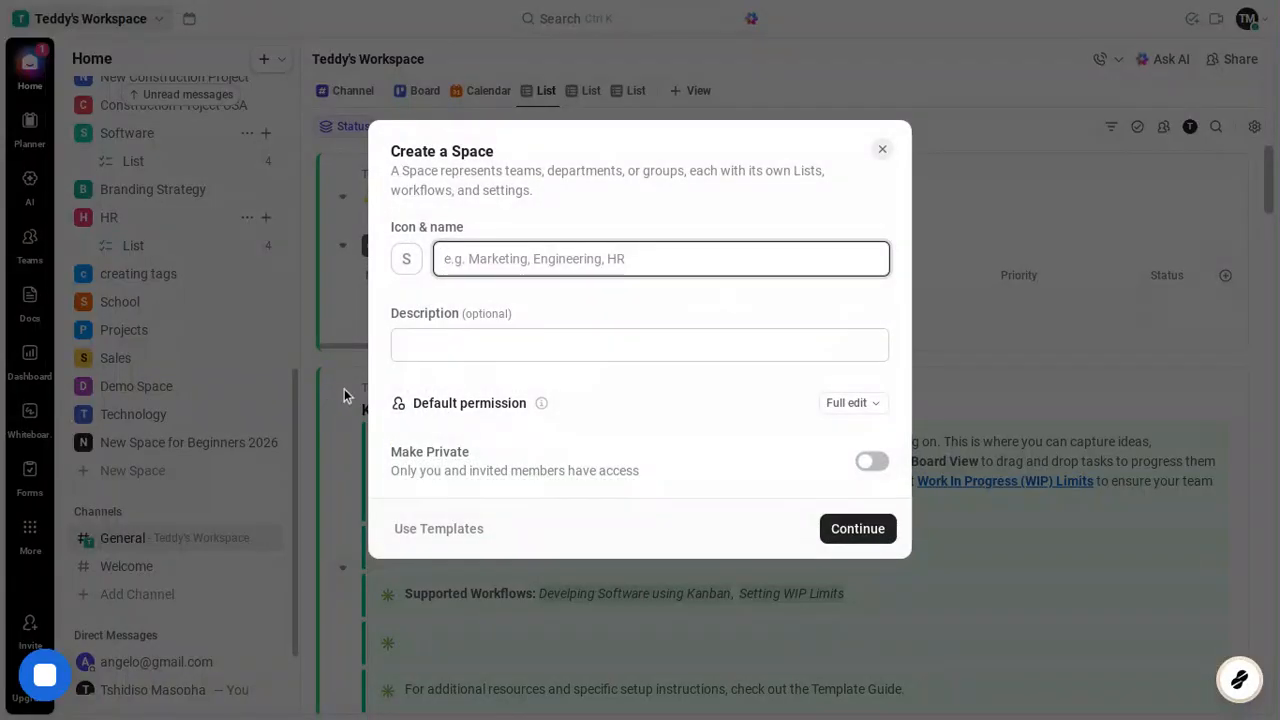
pyautogui.write('Lear')
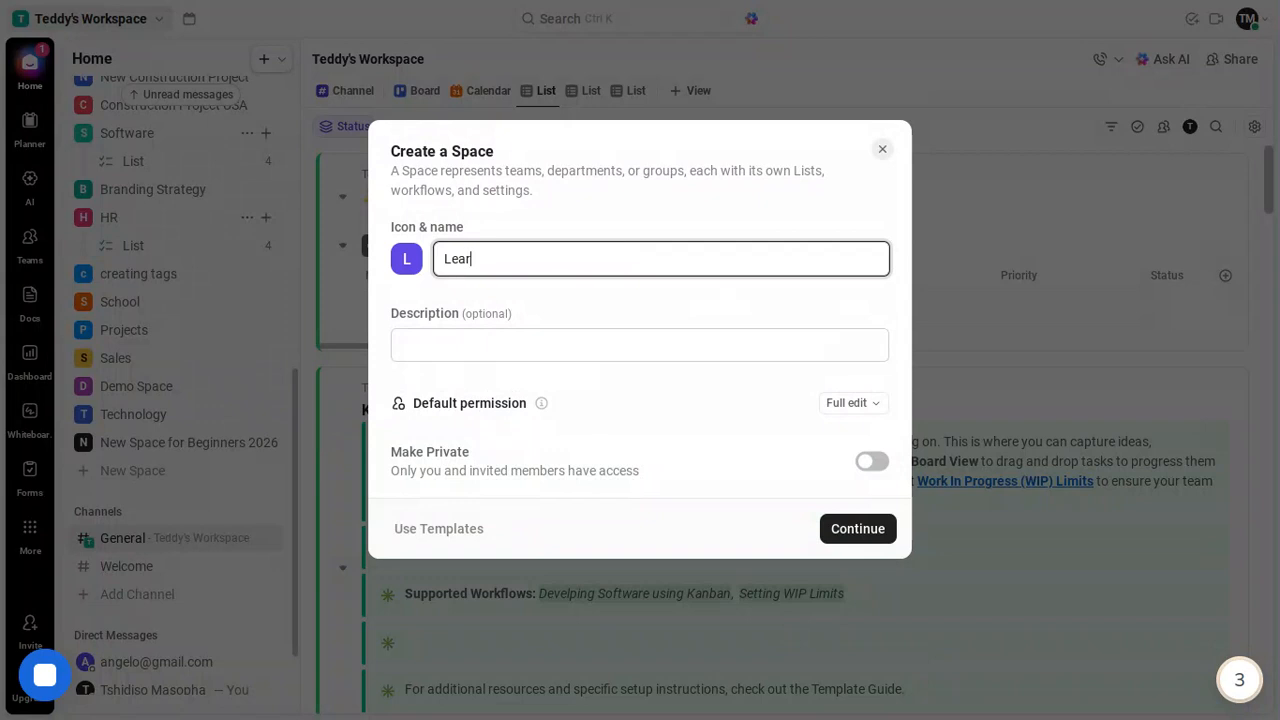
pyautogui.write('ning ClickUp')
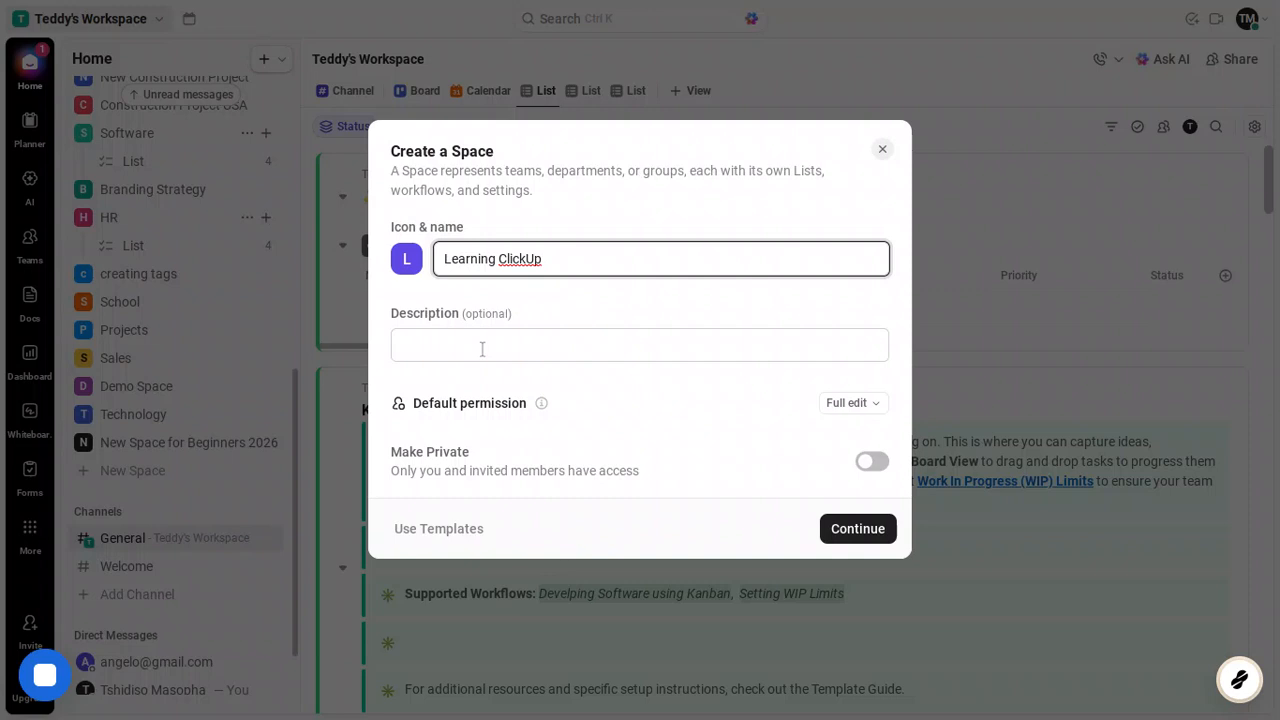
pyautogui.click(846, 529)
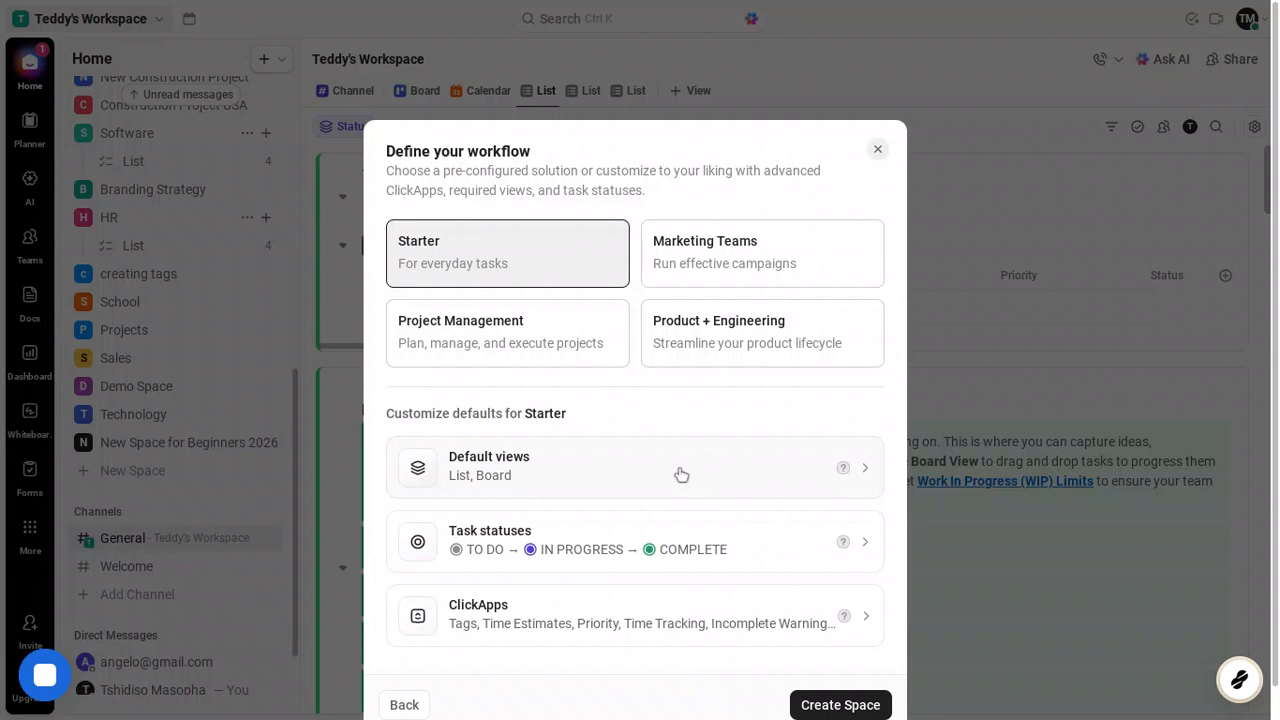
pyautogui.scroll(-1, 681, 474)
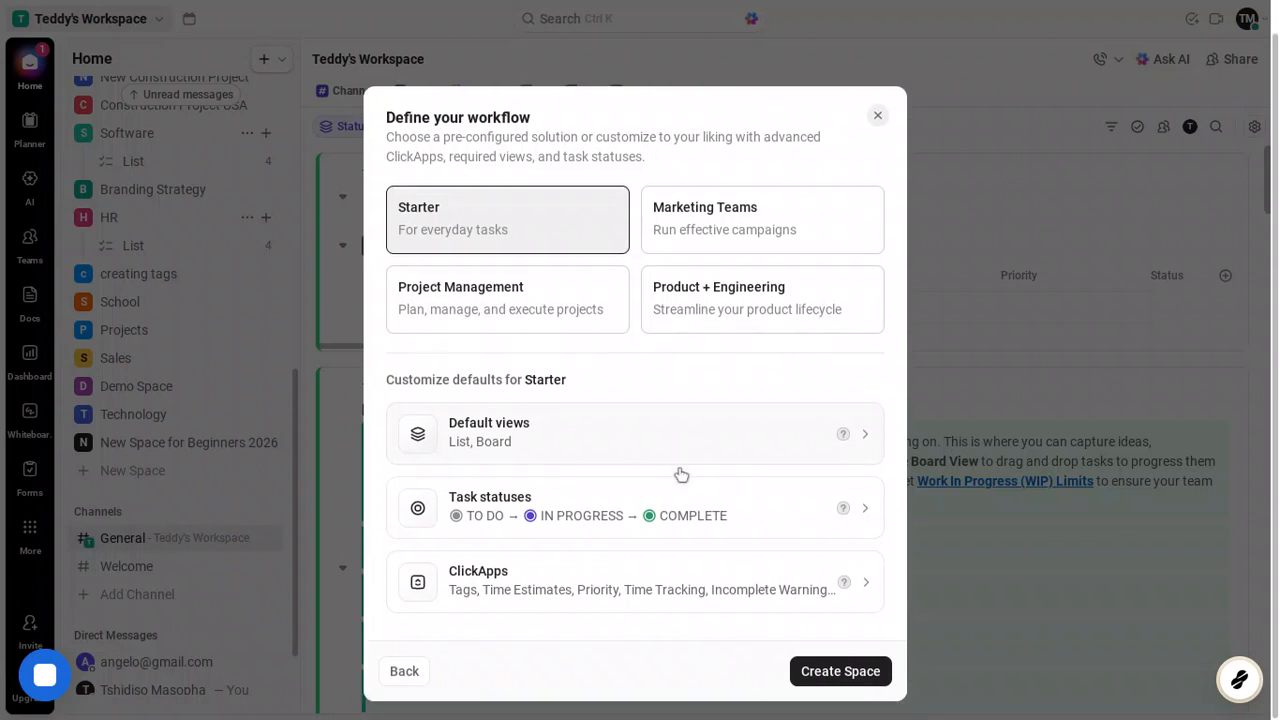
pyautogui.click(852, 675)
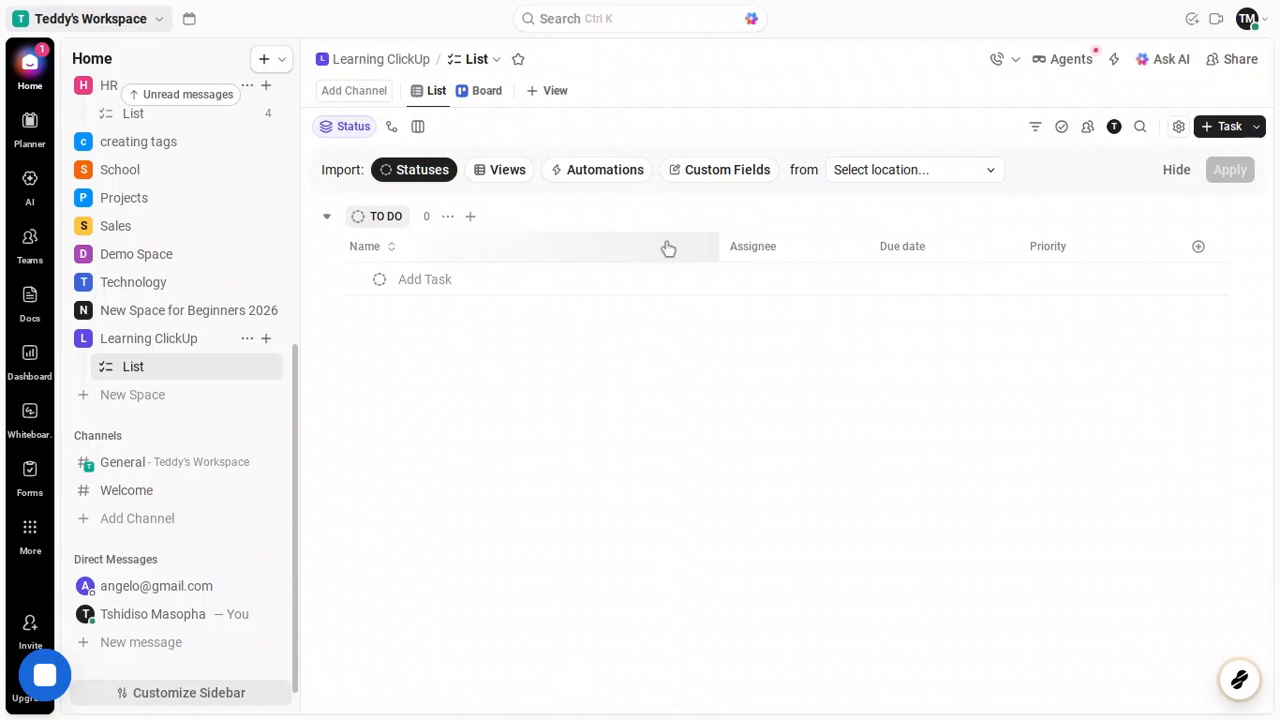
# Step: Add a task named "Task 1" under the TO DO status of the Learning ClickUp list
pyautogui.click(455, 280)
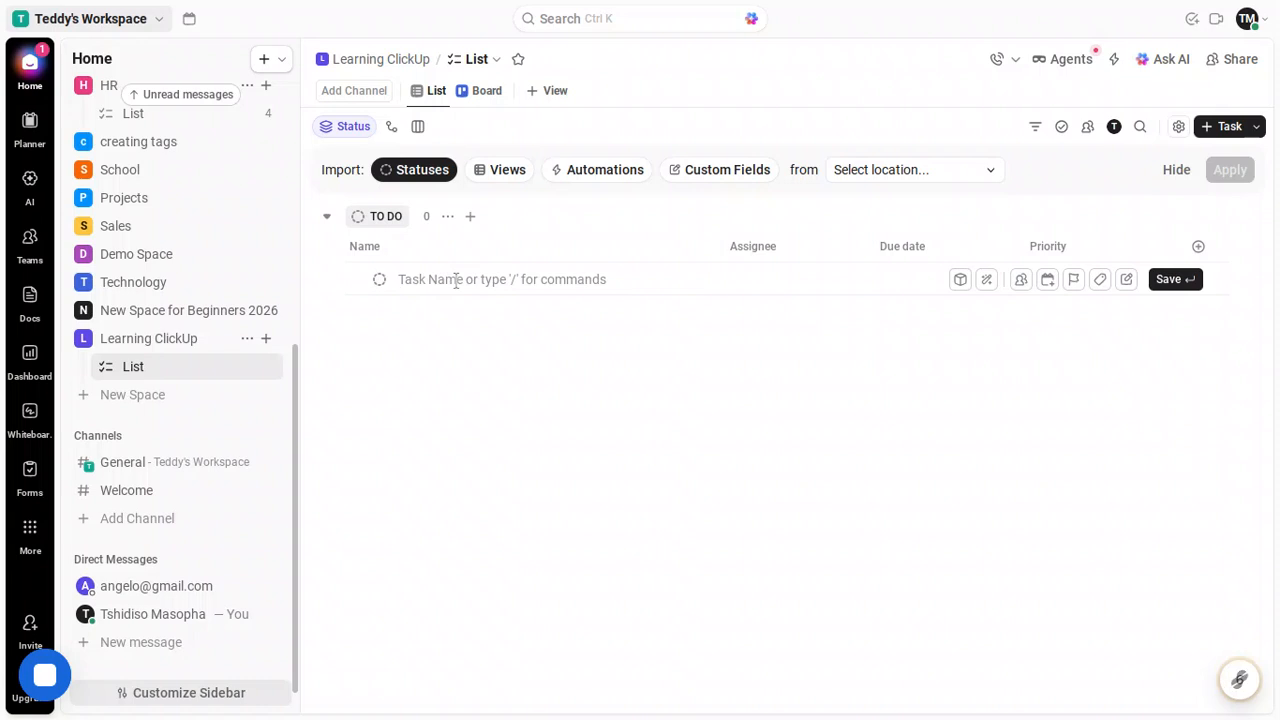
pyautogui.write('T')
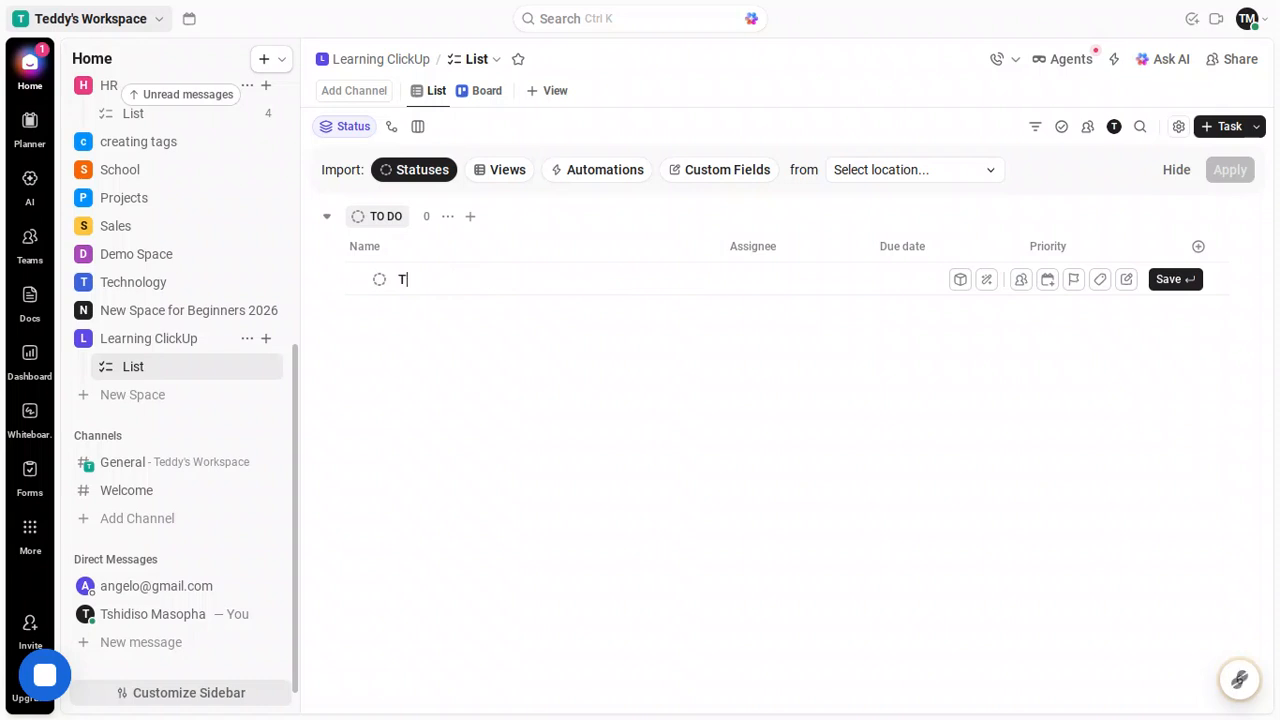
pyautogui.write('ask 1')
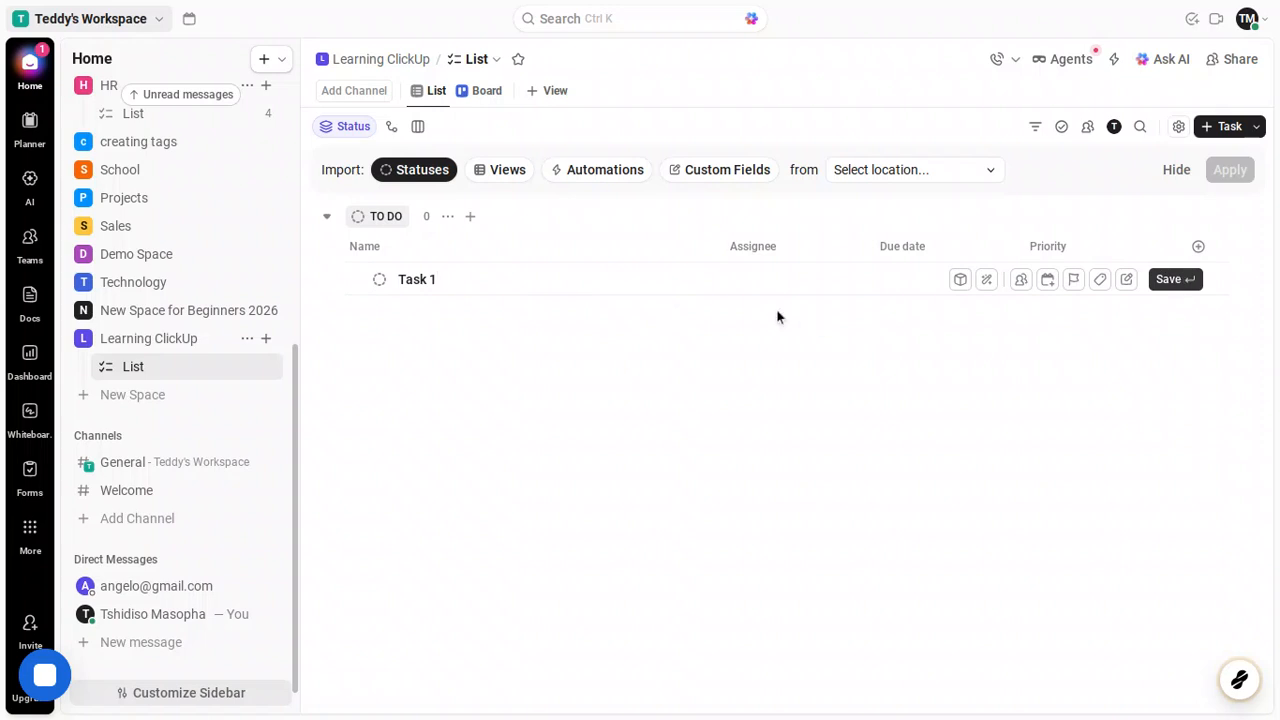
pyautogui.press('Return')
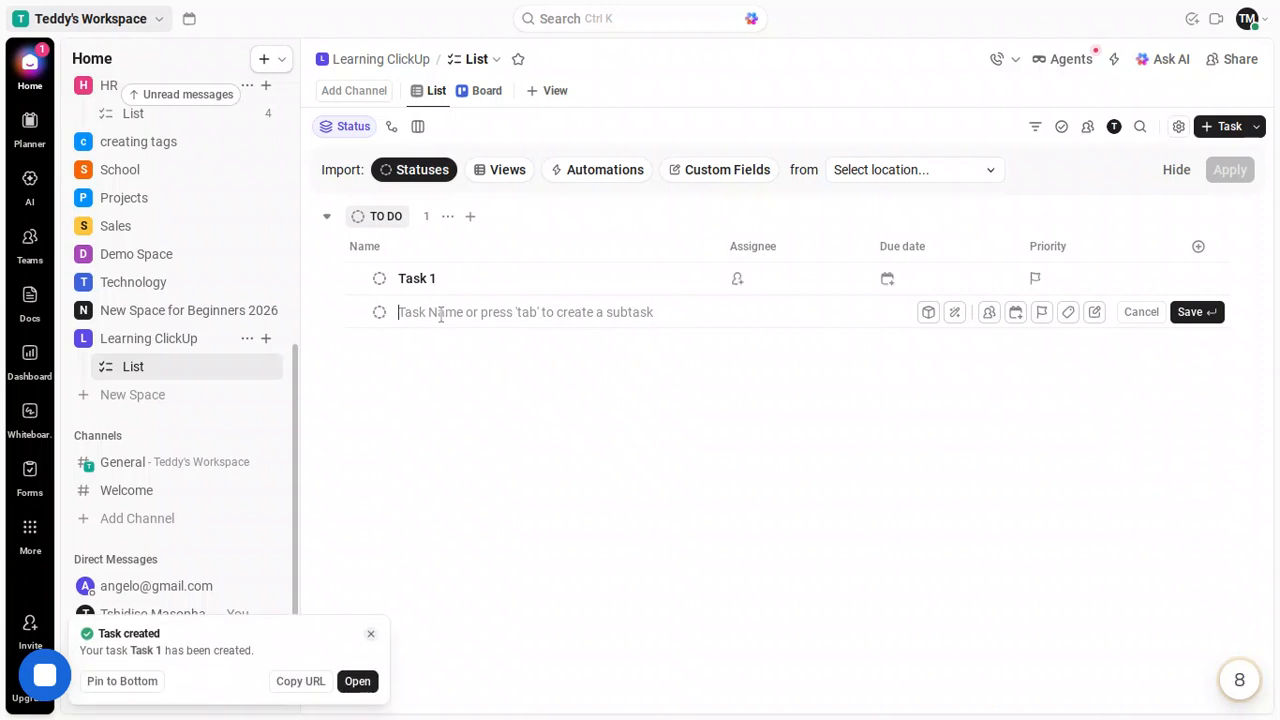
# Step: Add two more TO DO tasks below Task 1, named "Task 2" and "Task 3"
pyautogui.write('Task ')
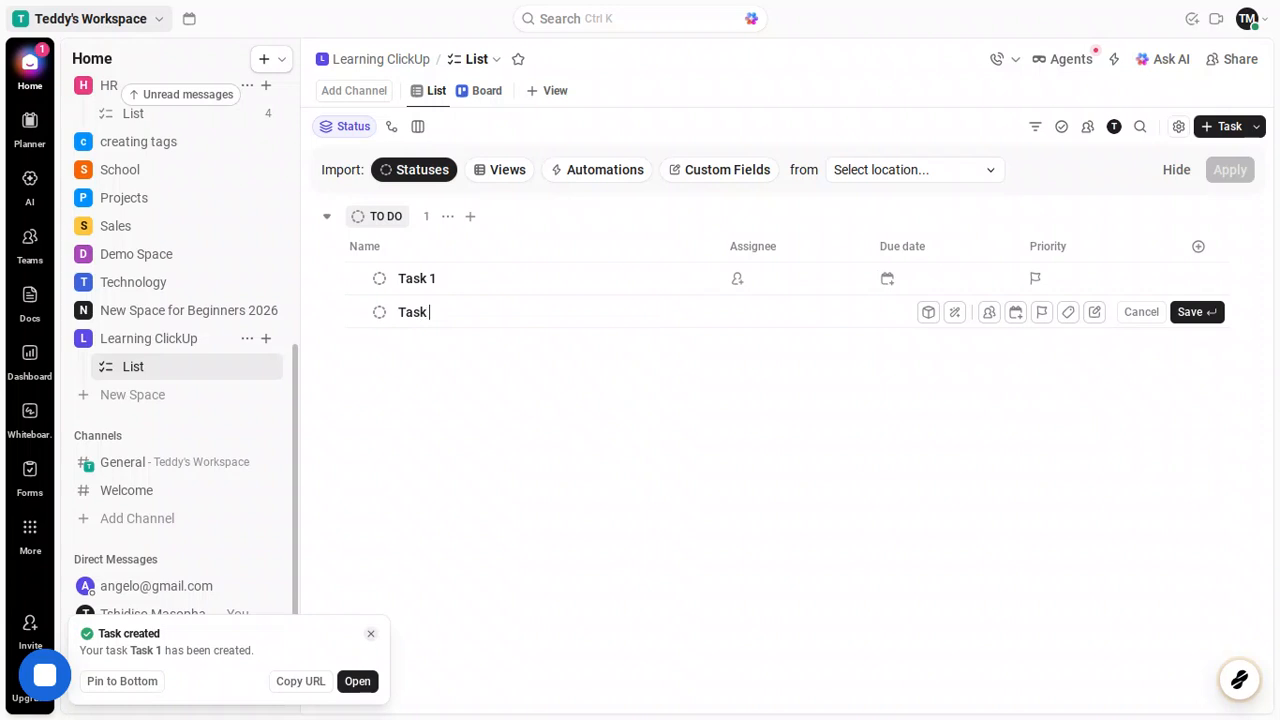
pyautogui.write('"')
pyautogui.press('BackSpace')
pyautogui.write('2')
pyautogui.click(1190, 312)
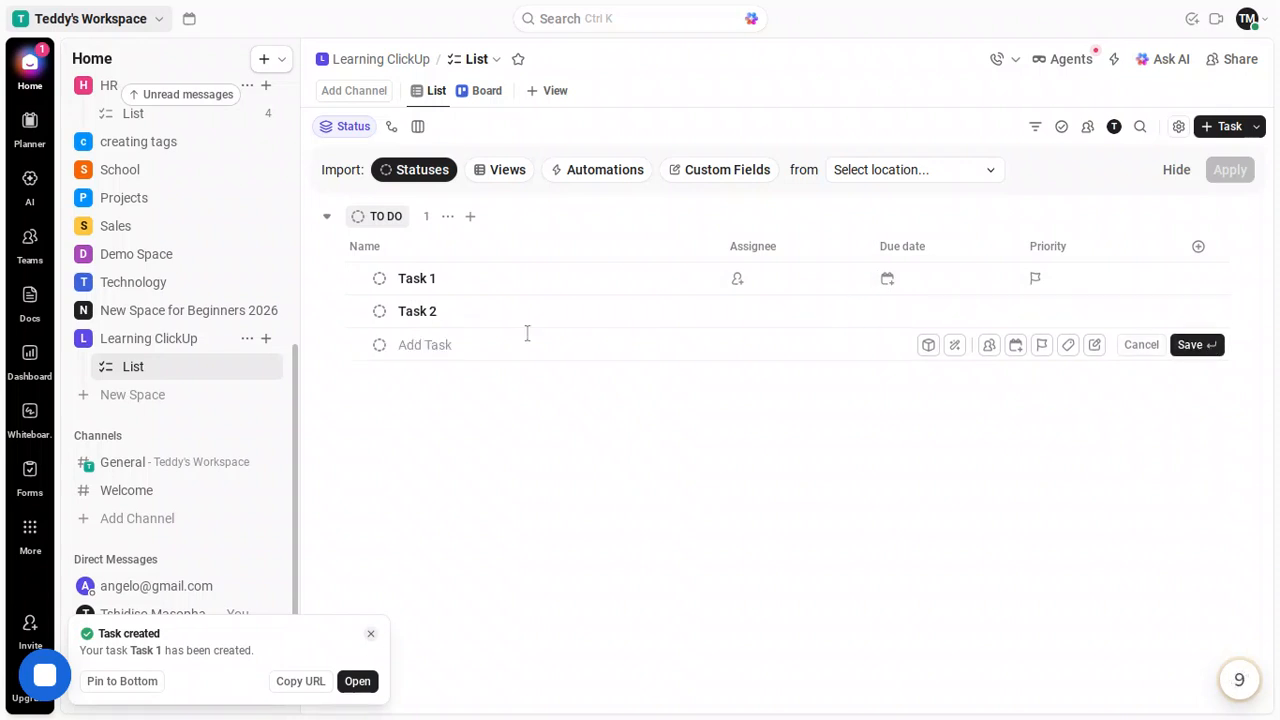
pyautogui.click(463, 348)
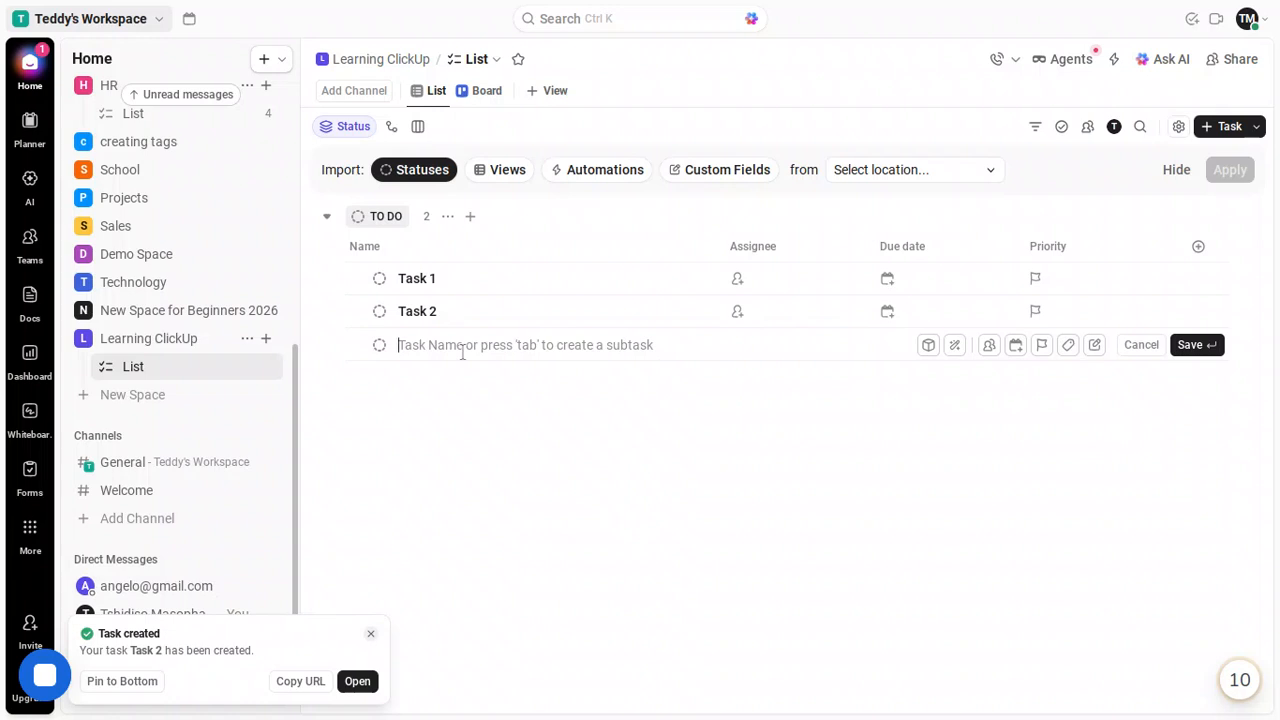
pyautogui.write('T')
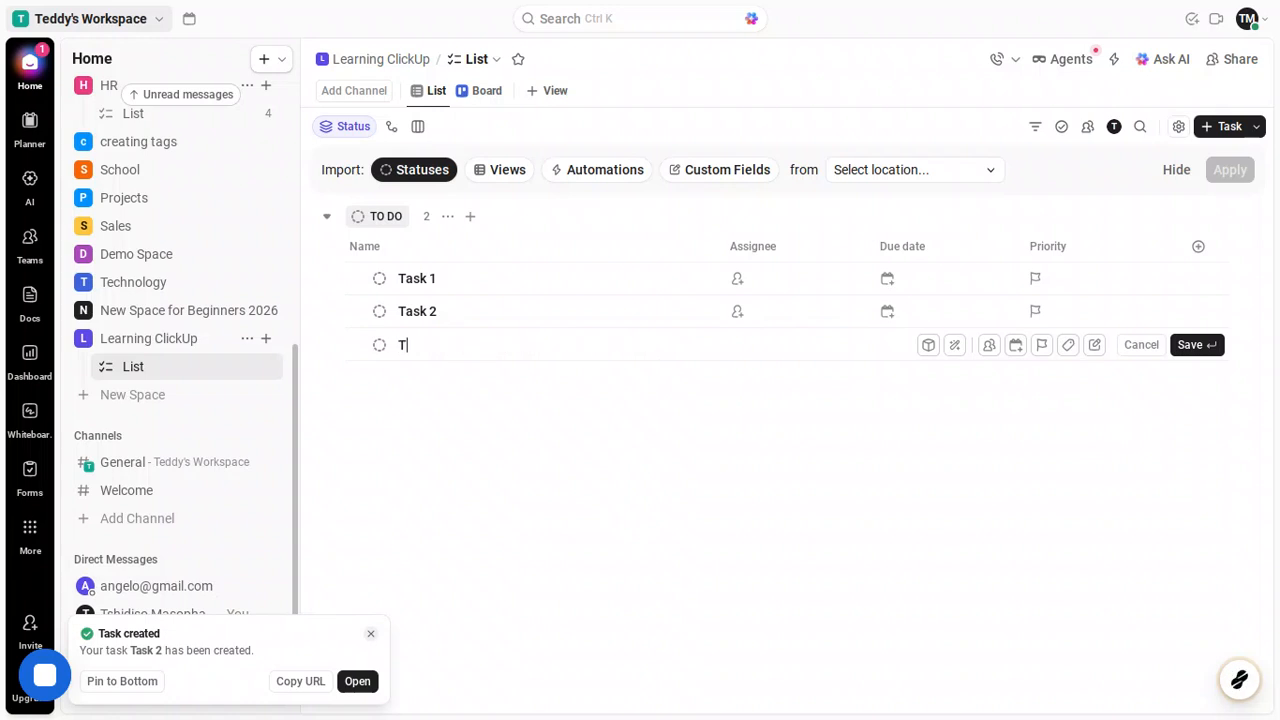
pyautogui.write('ask 3')
pyautogui.press('Return')
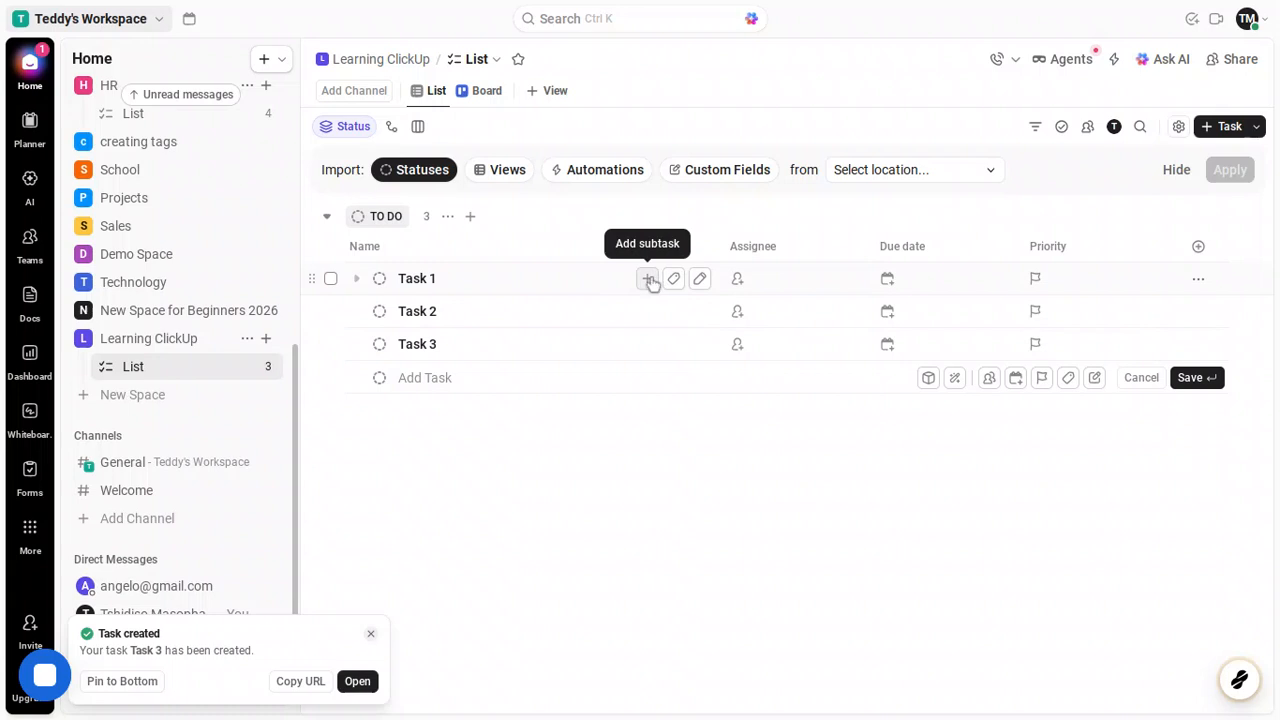
# Step: Add a subtask named "Subtask 1" under Task 1 and assign Task 1 to the second e-mail contact in the people list
pyautogui.click(648, 279)
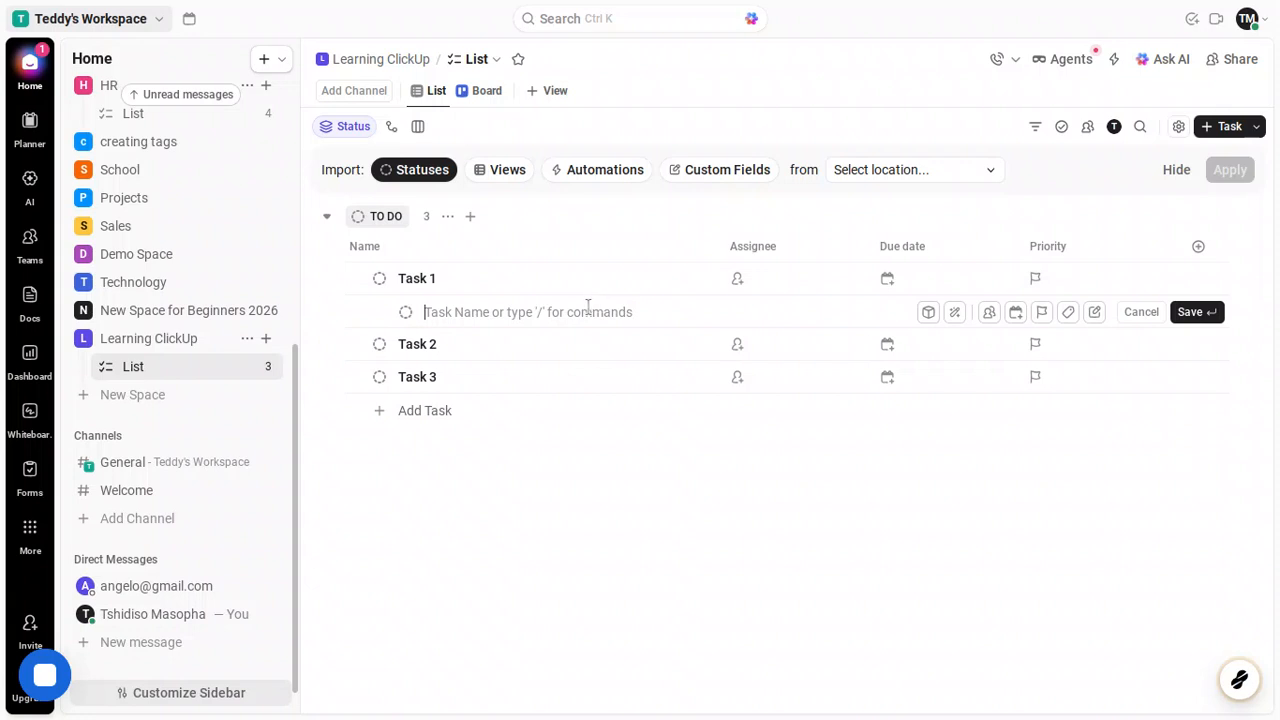
pyautogui.write('S')
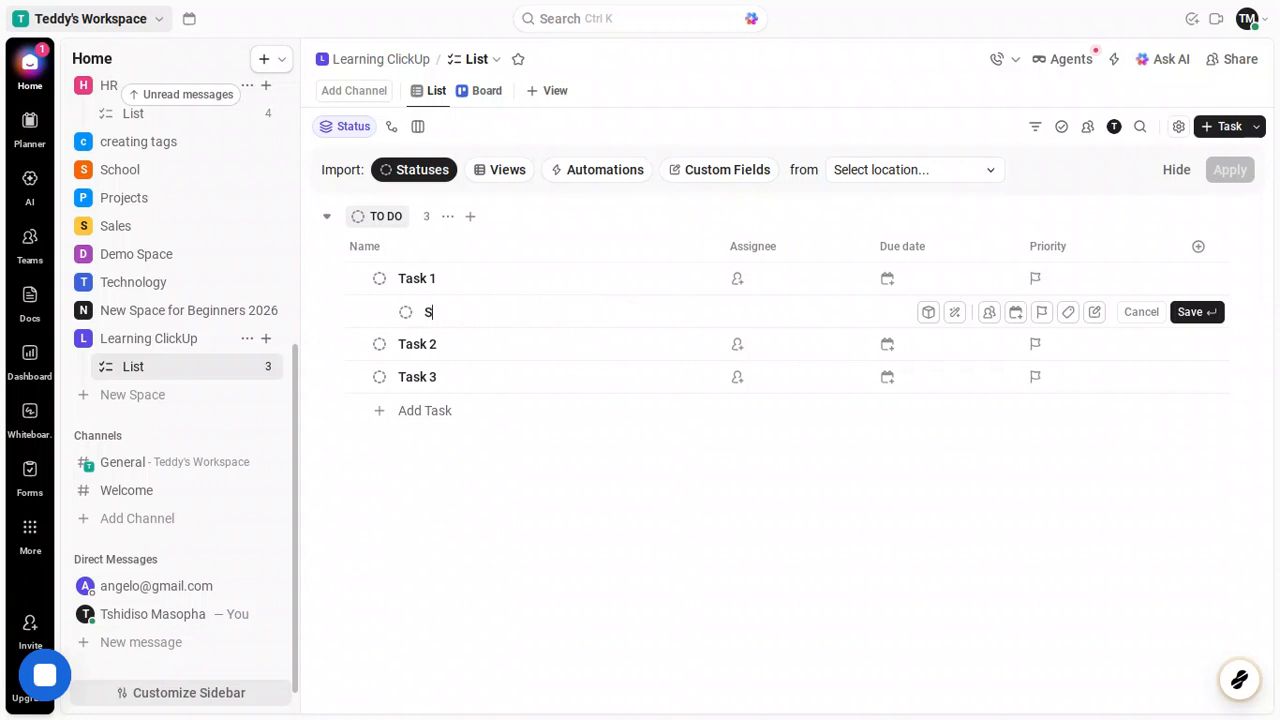
pyautogui.write('ubtask 1')
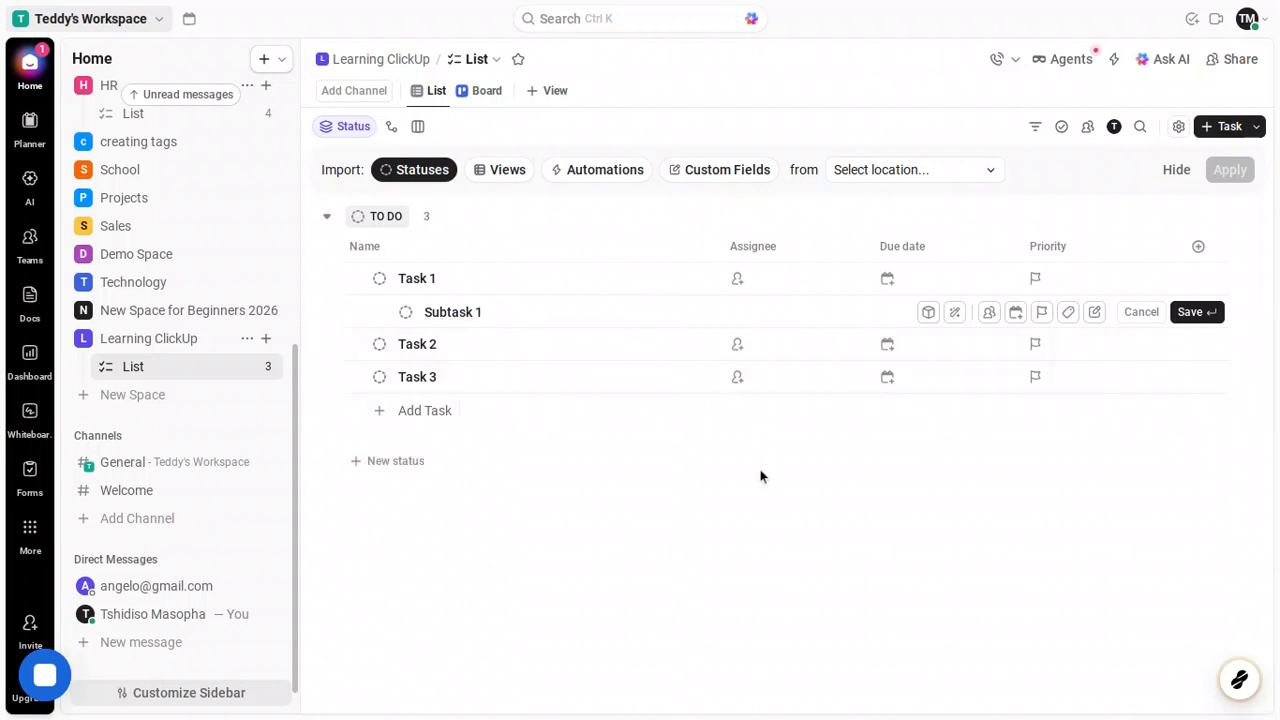
pyautogui.press('Return')
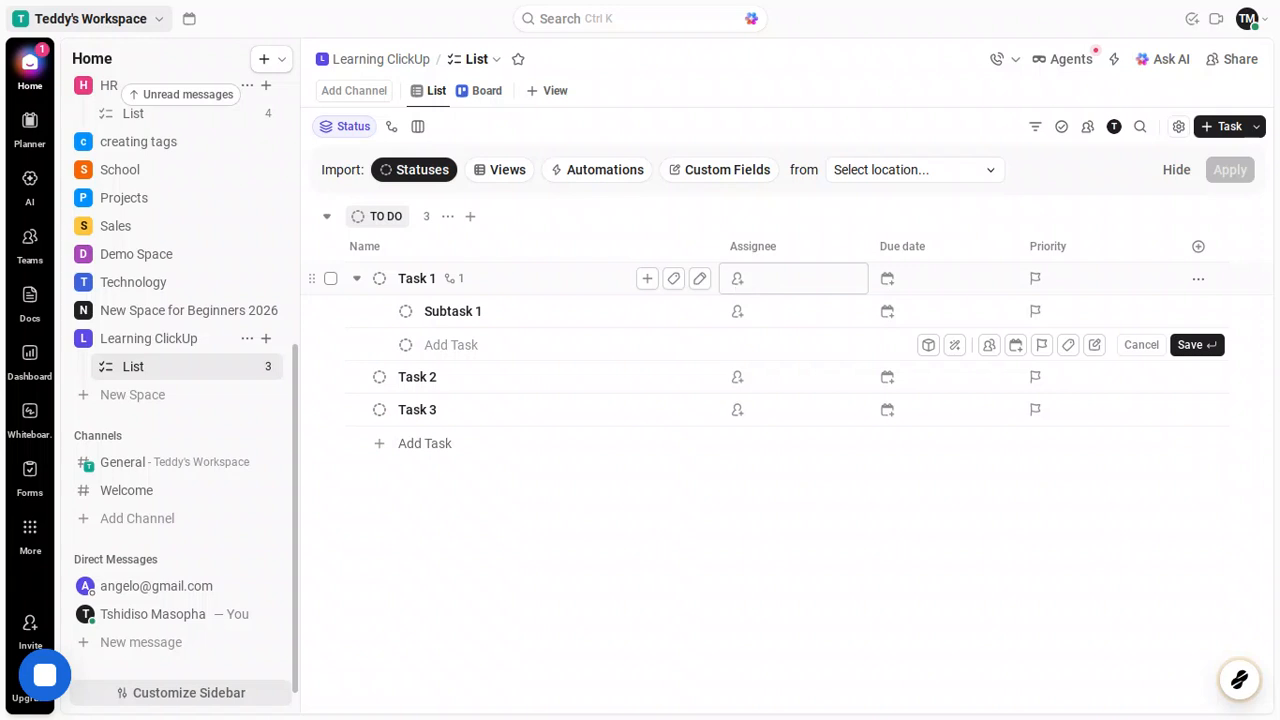
pyautogui.press('Escape')
pyautogui.click(740, 285)
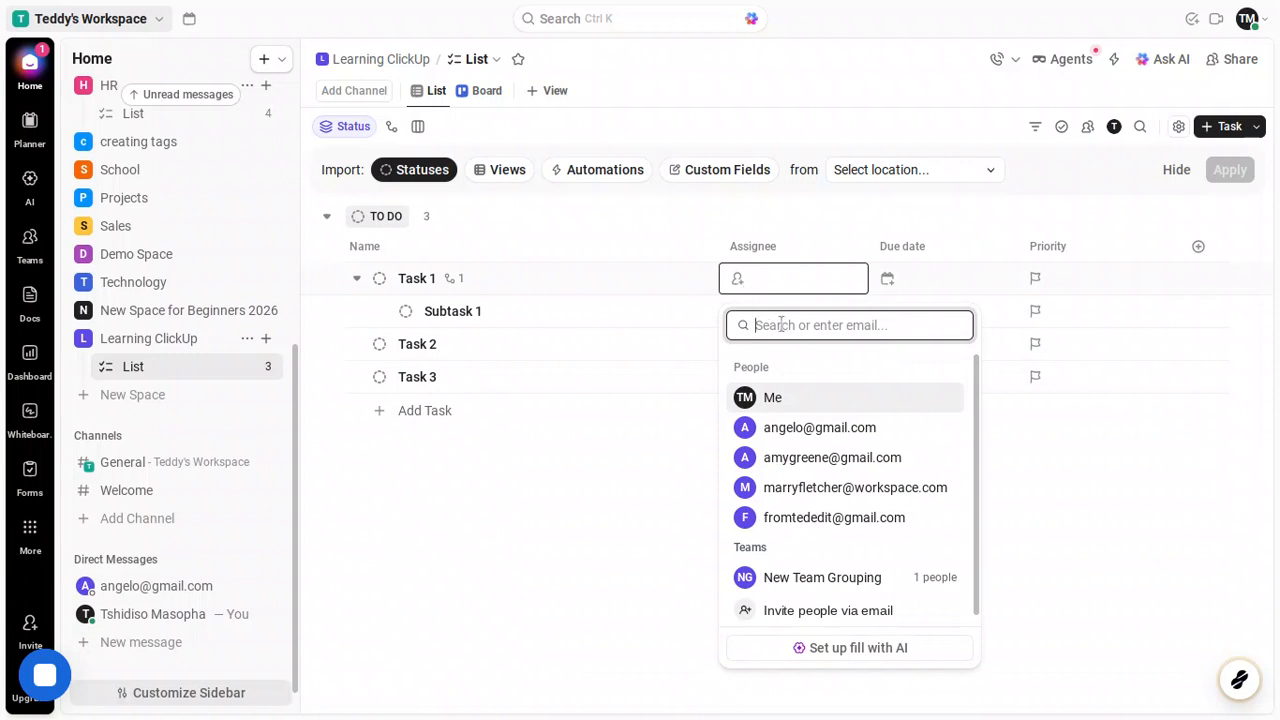
pyautogui.click(790, 455)
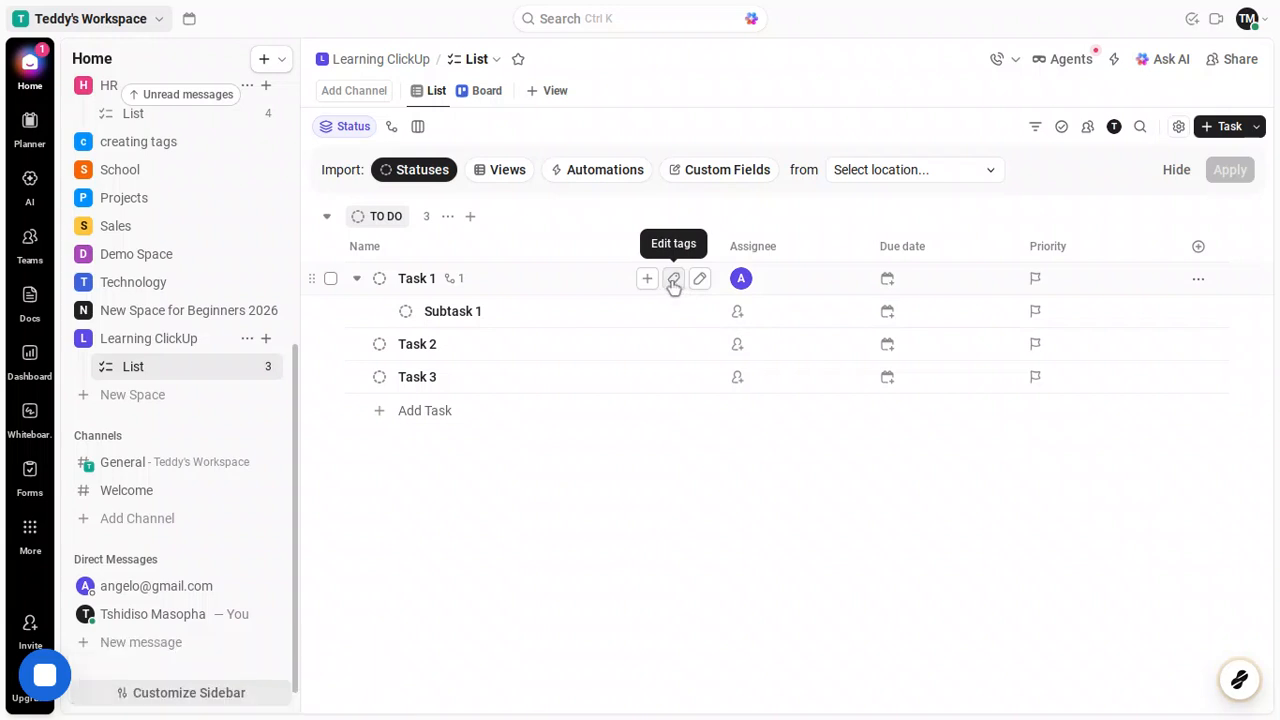
# Step: Create the tags "New tag 1" and "New Tag 2" from Task 1's tag editor
pyautogui.click(673, 280)
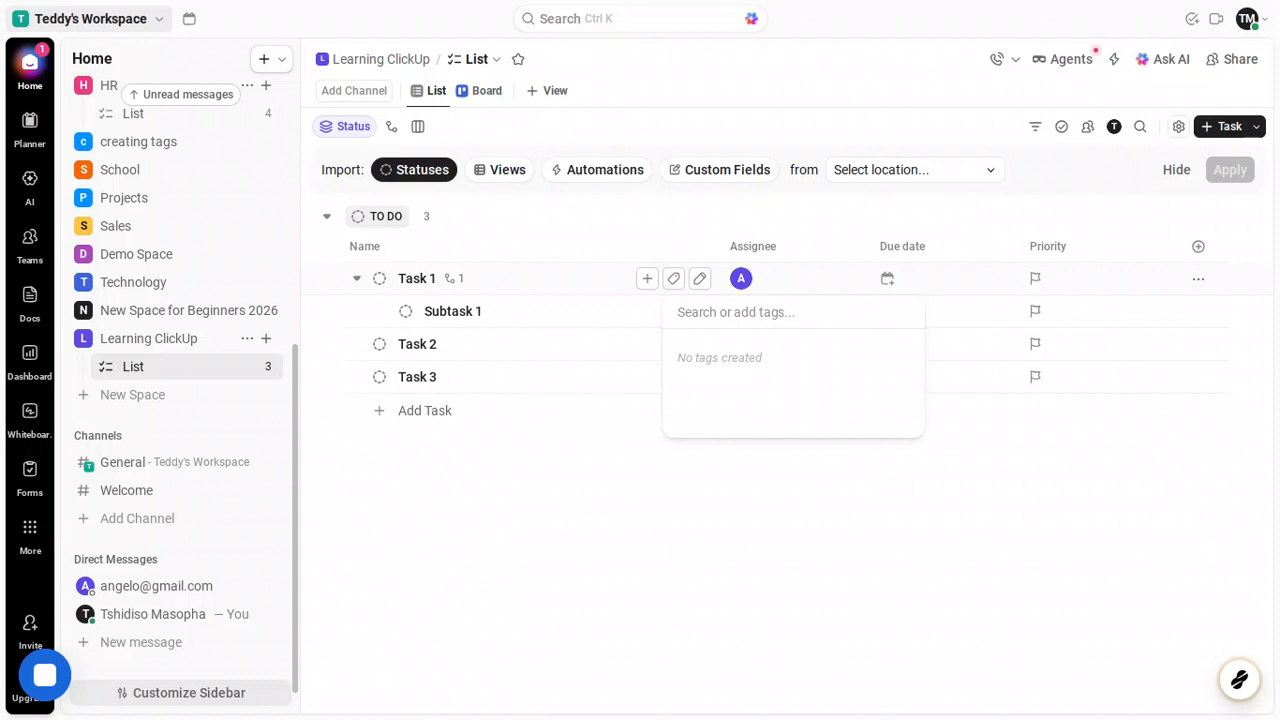
pyautogui.write('N')
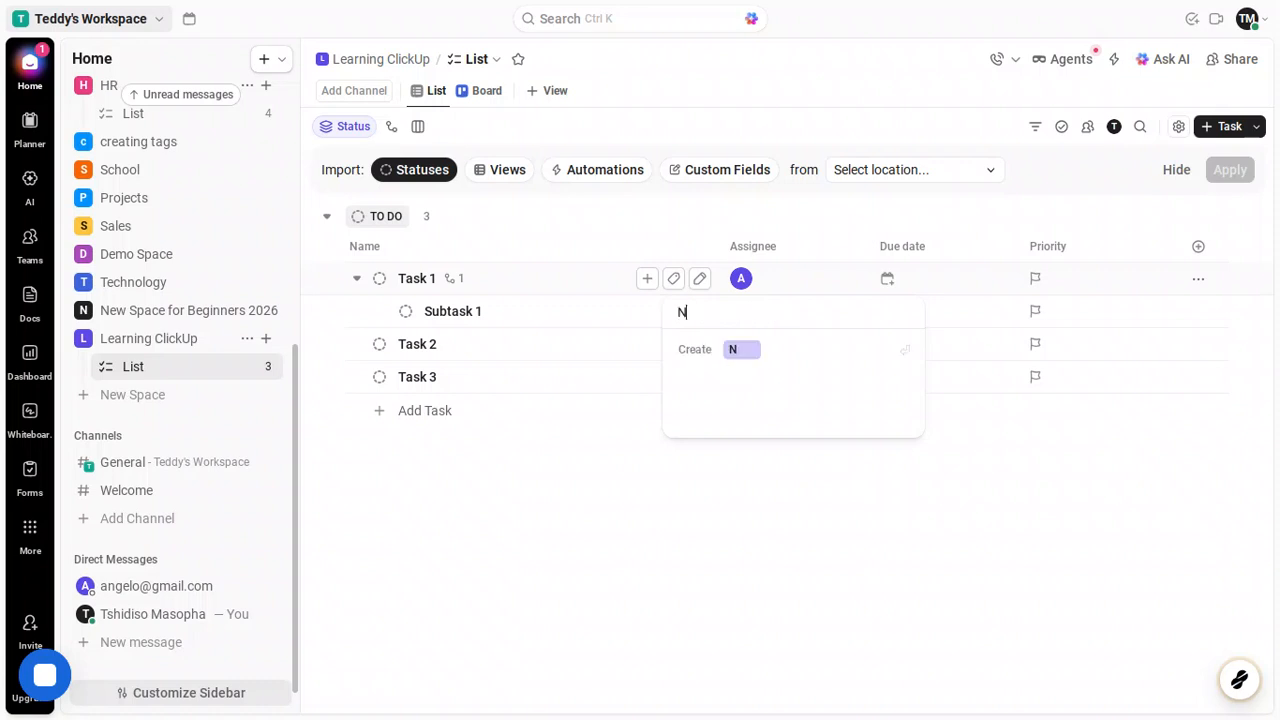
pyautogui.write('ew tag')
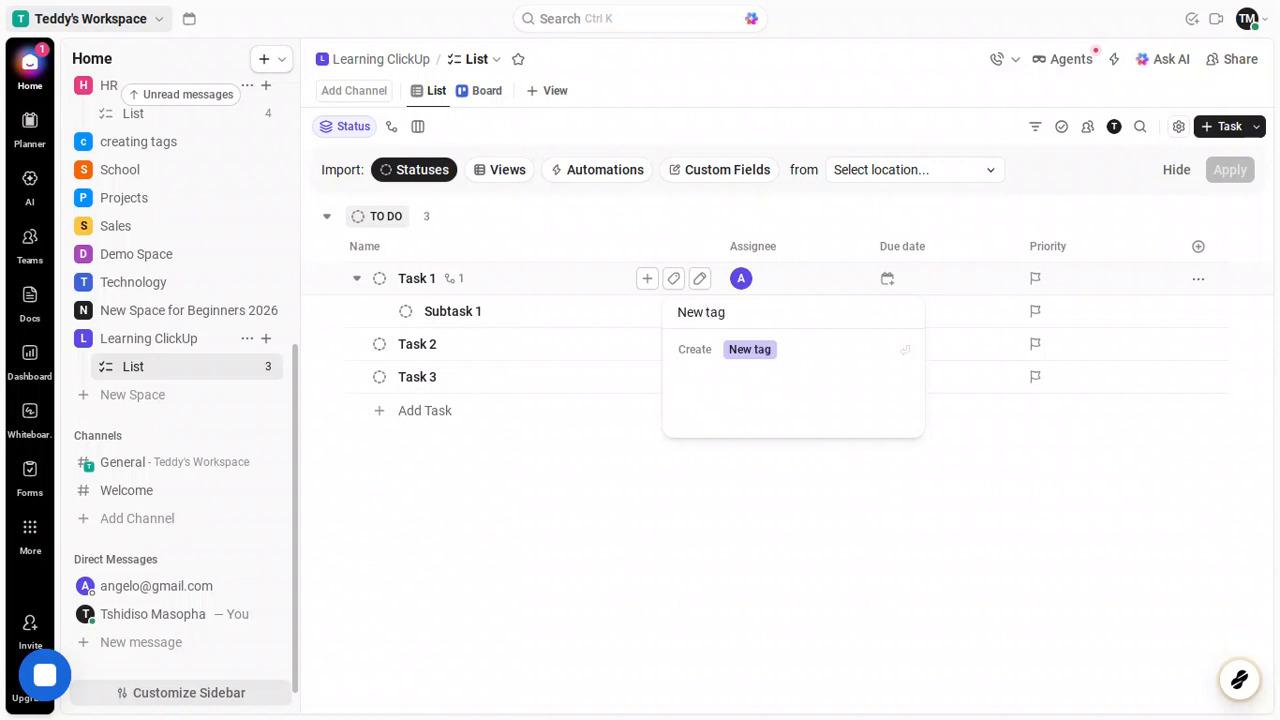
pyautogui.write(' 1')
pyautogui.click(706, 351)
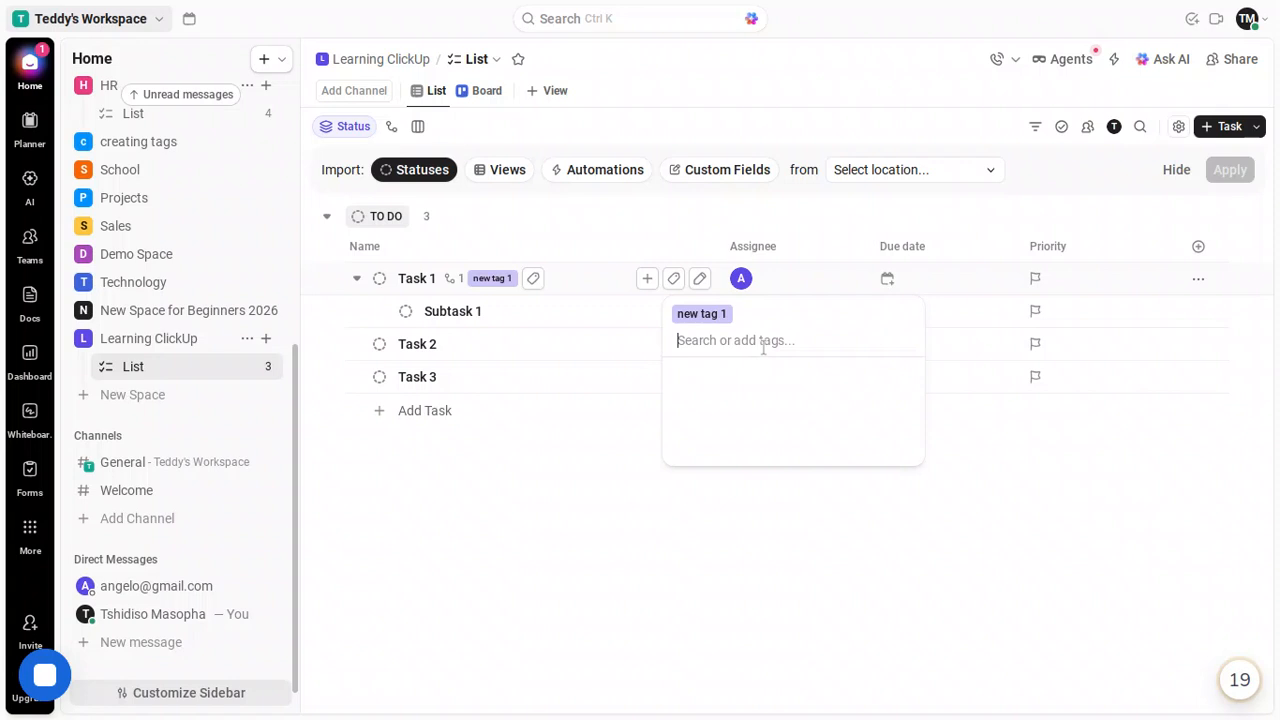
pyautogui.write('New ')
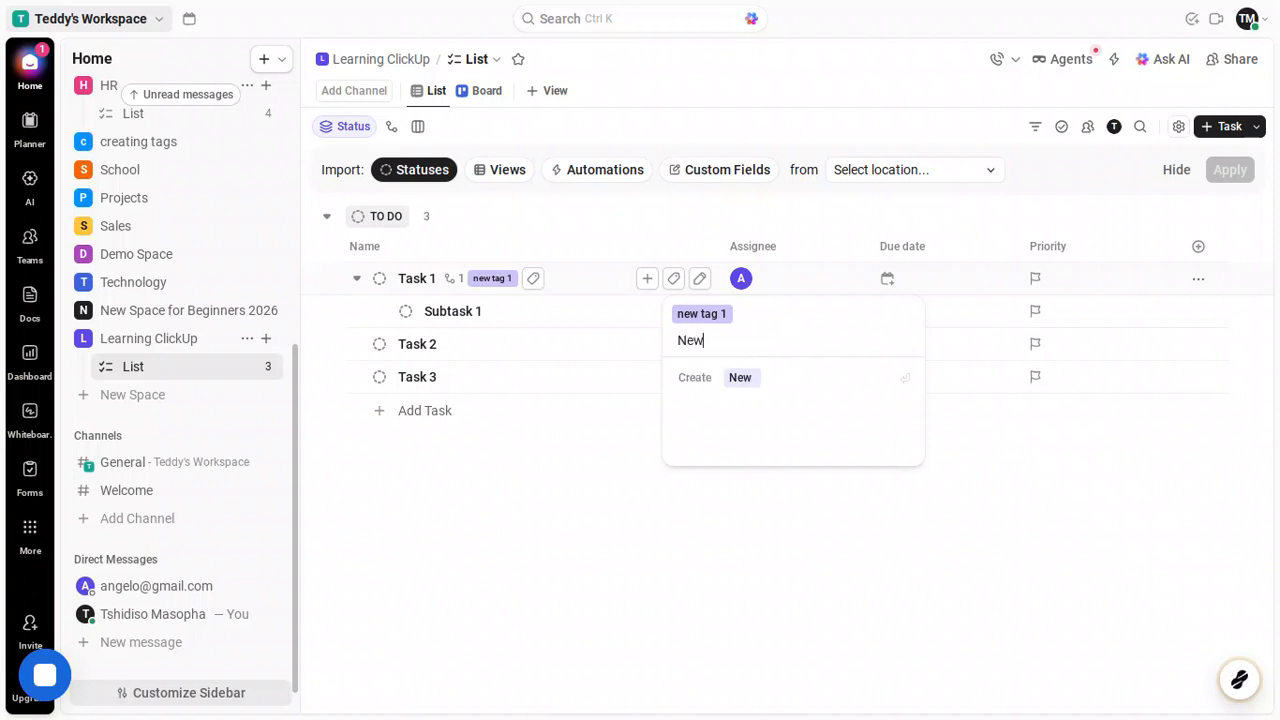
pyautogui.write('Tag 2')
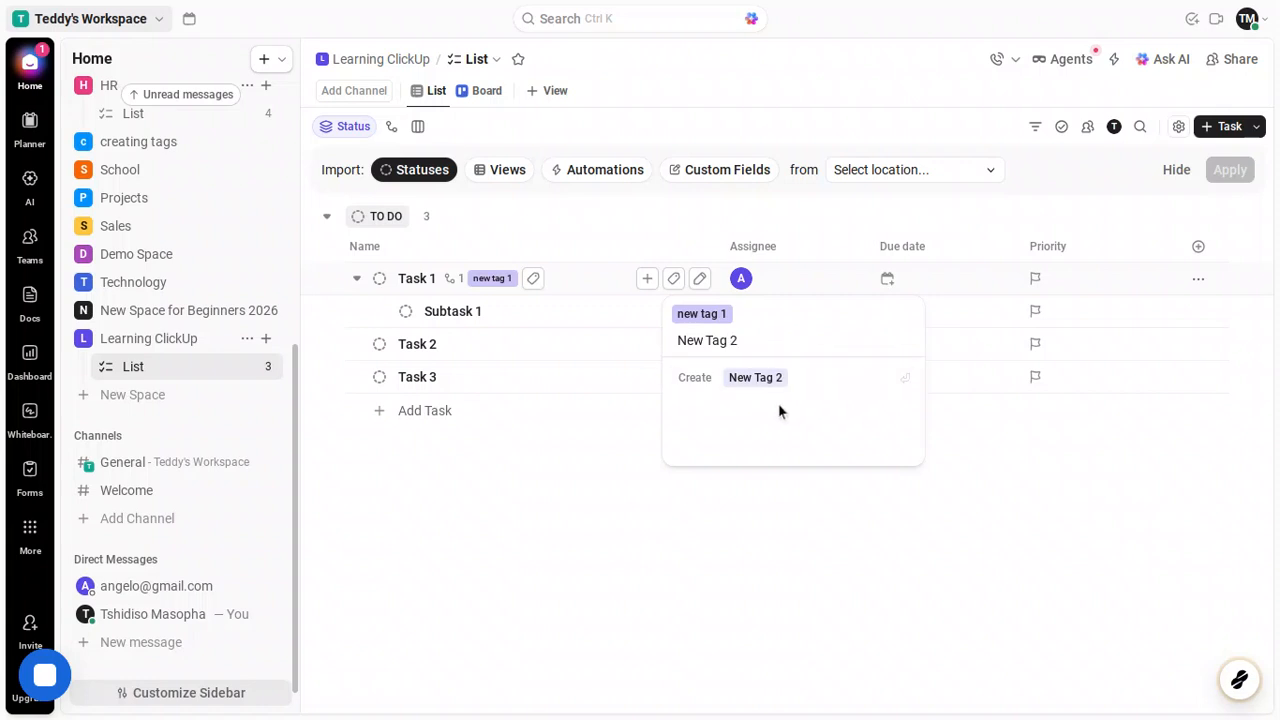
pyautogui.click(724, 376)
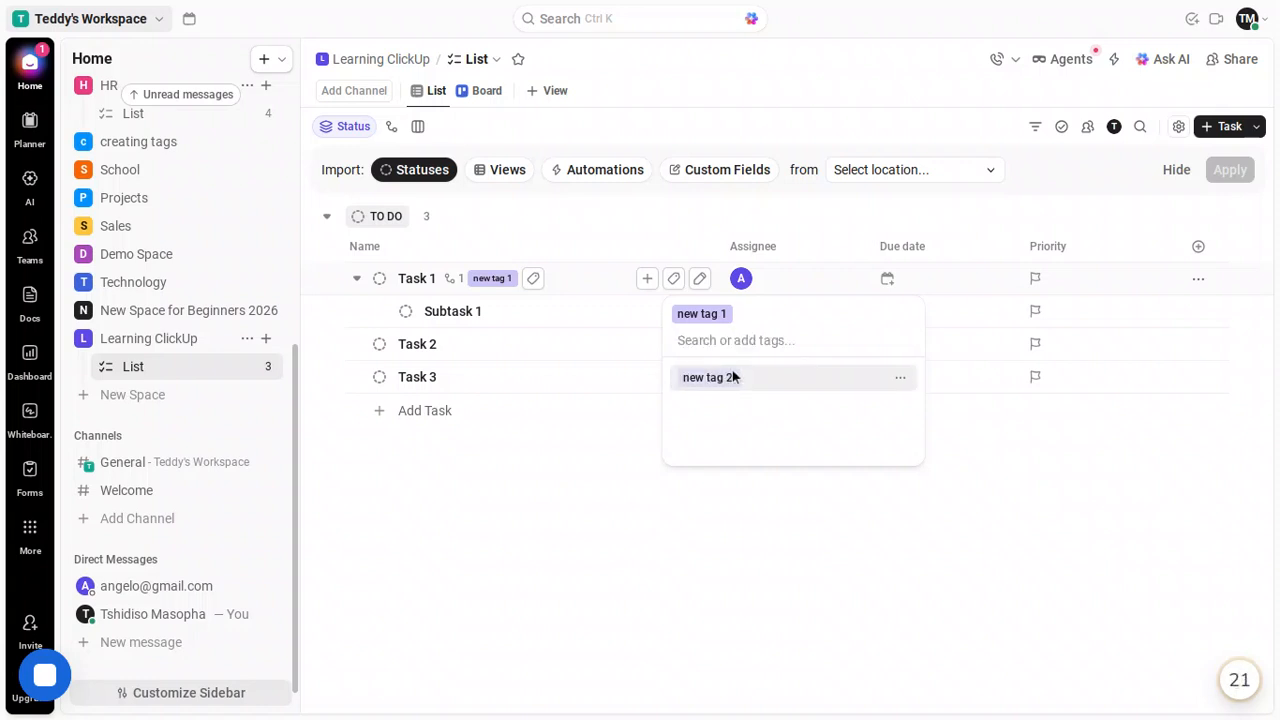